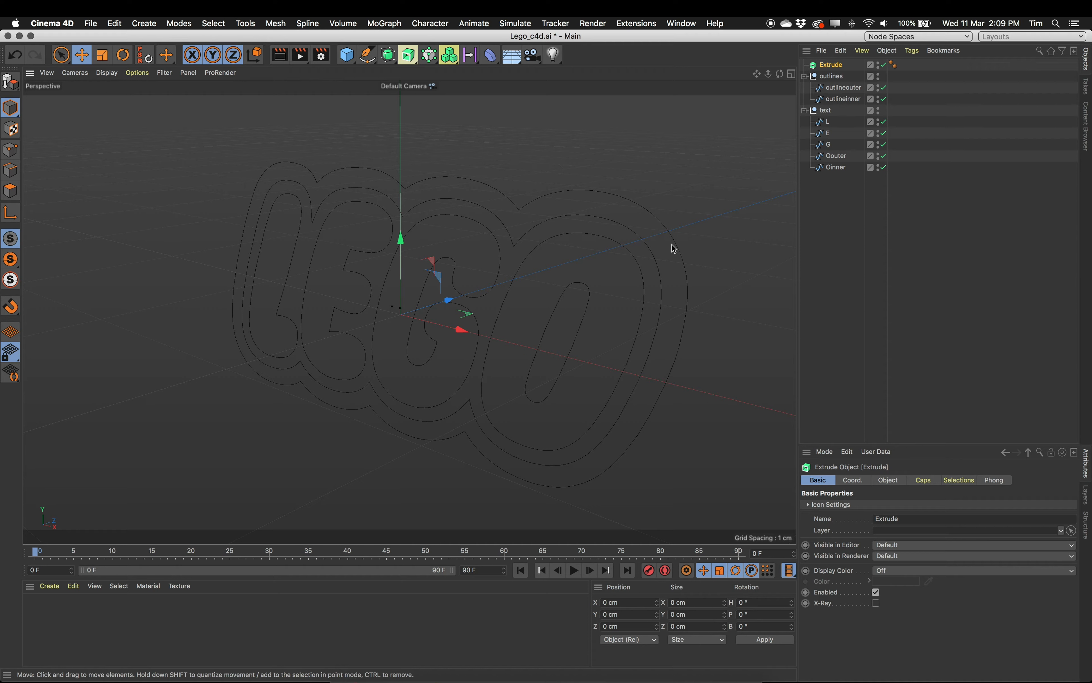
Step: Place the outlineouter spline under the Extrude object so it becomes a solid extruded shape
click(848, 89)
drag(850, 92, 833, 68)
alt+drag(553, 334, 512, 318)
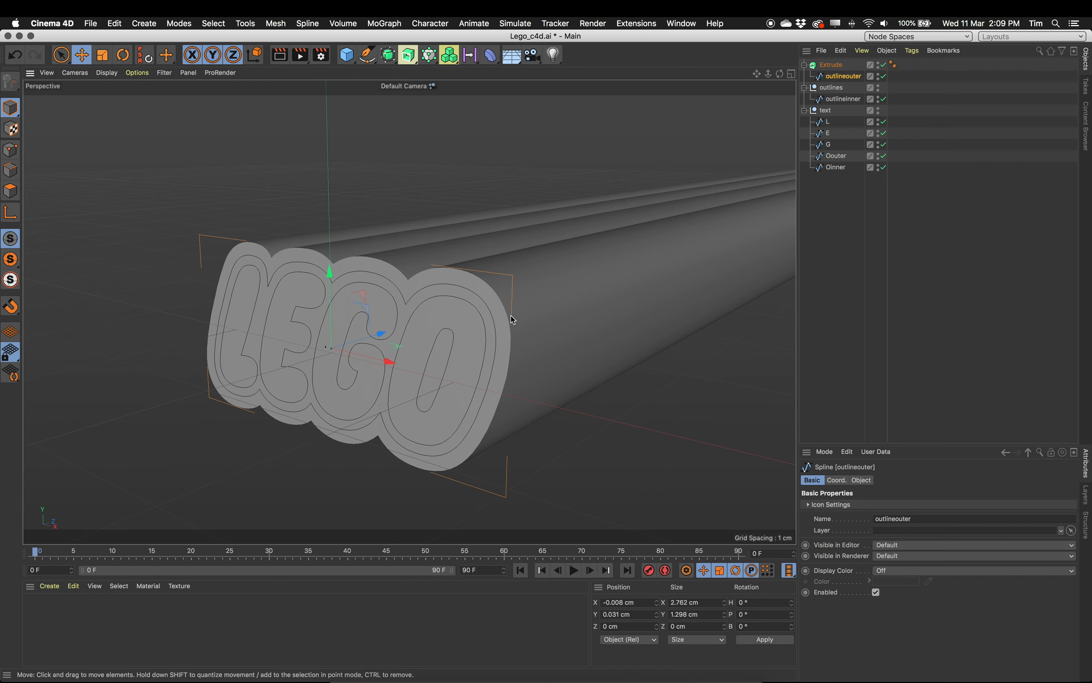
alt+drag(655, 270, 537, 272)
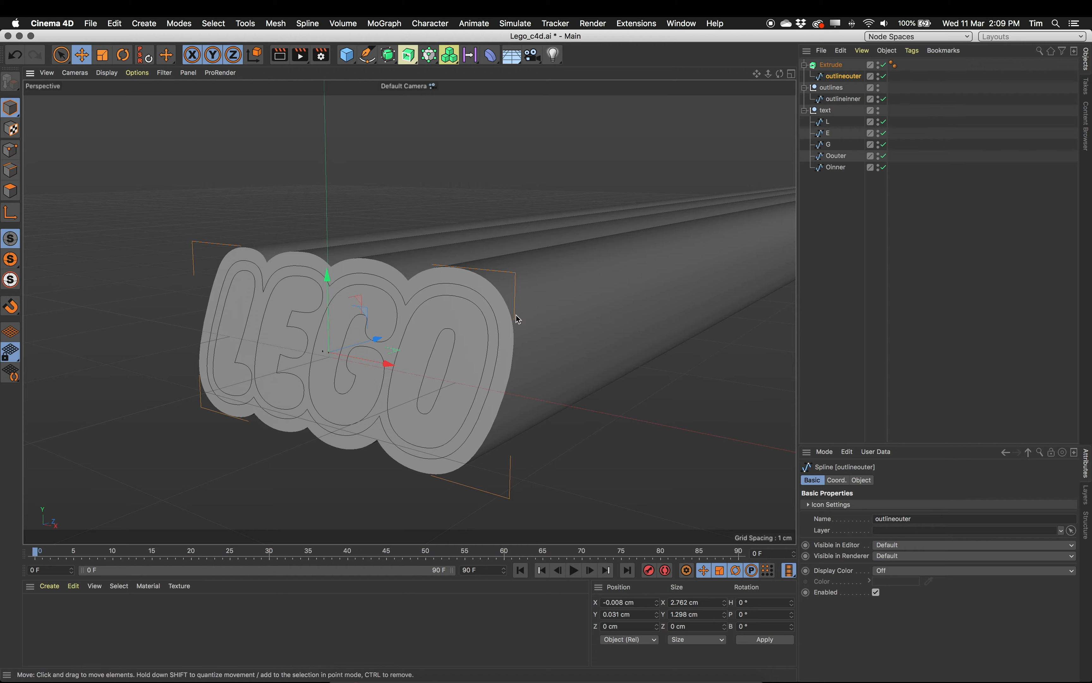
Step: Set the outer outline extrusion's Z movement to 1 cm
click(831, 64)
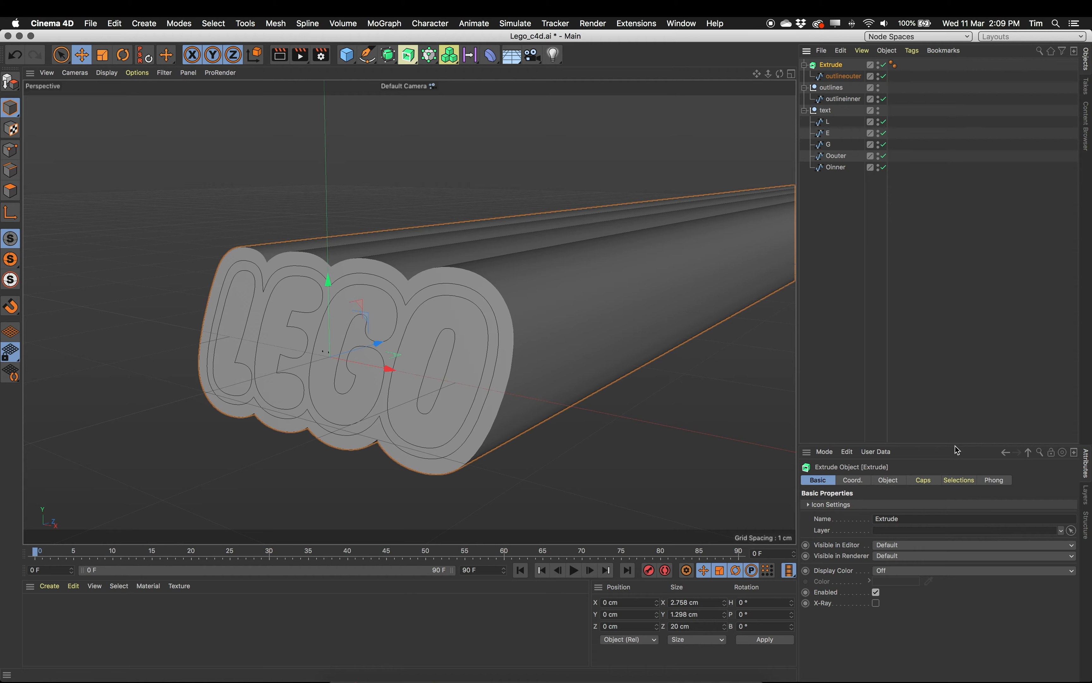
drag(955, 446, 962, 321)
click(888, 356)
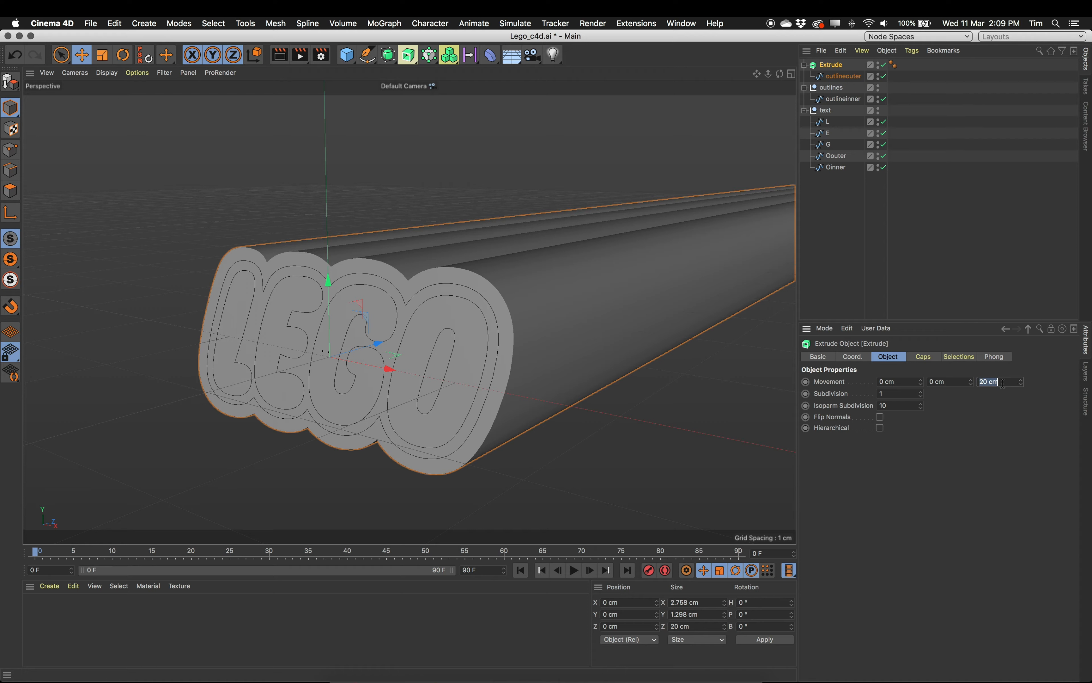
click(911, 378)
key(Tab)
text(1)
key(Return)
alt+drag(471, 327, 444, 335)
alt+right_drag(444, 335, 486, 334)
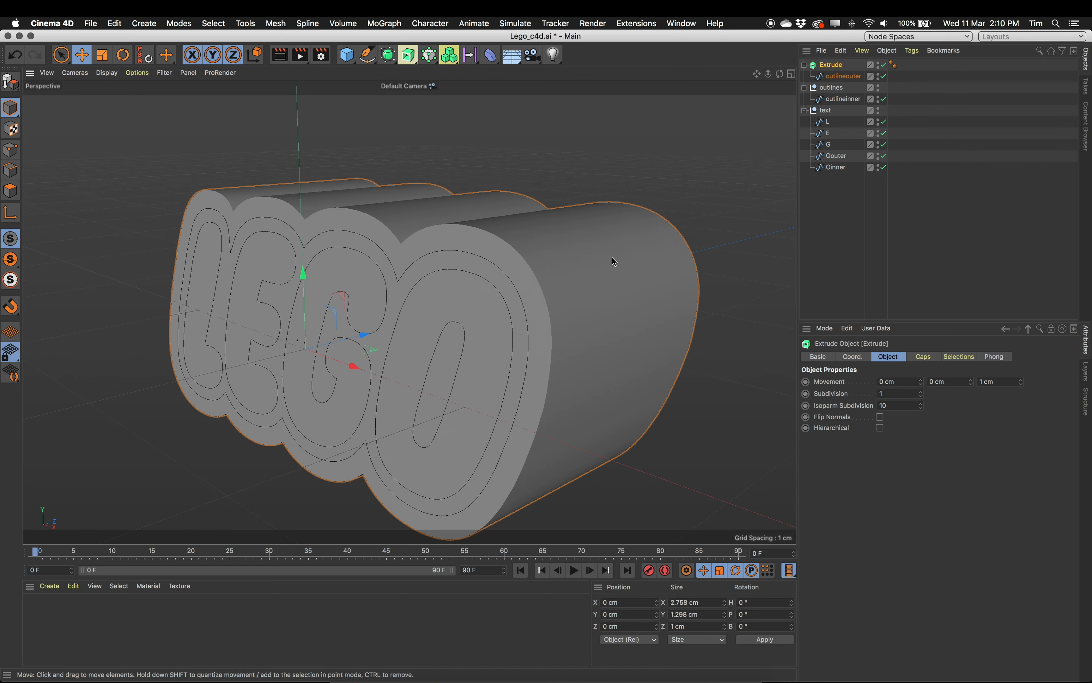
Step: Move the outer outline extrusion back about 0.33 cm along the Z axis, behind the other splines
alt+drag(605, 327, 586, 324)
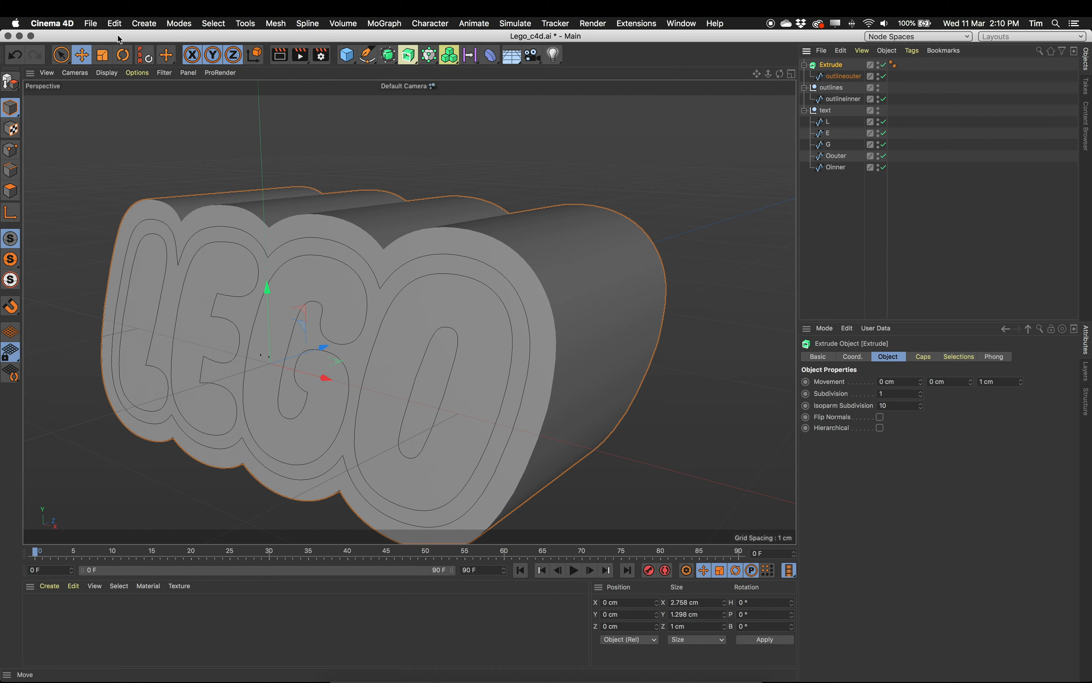
click(82, 54)
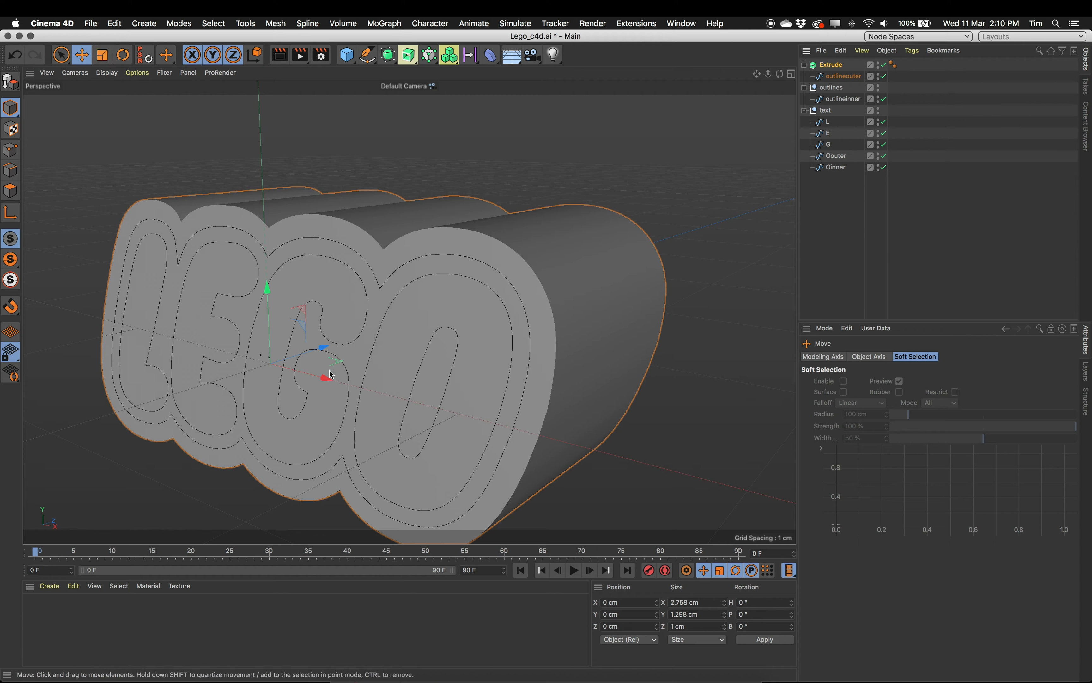
drag(322, 348, 370, 329)
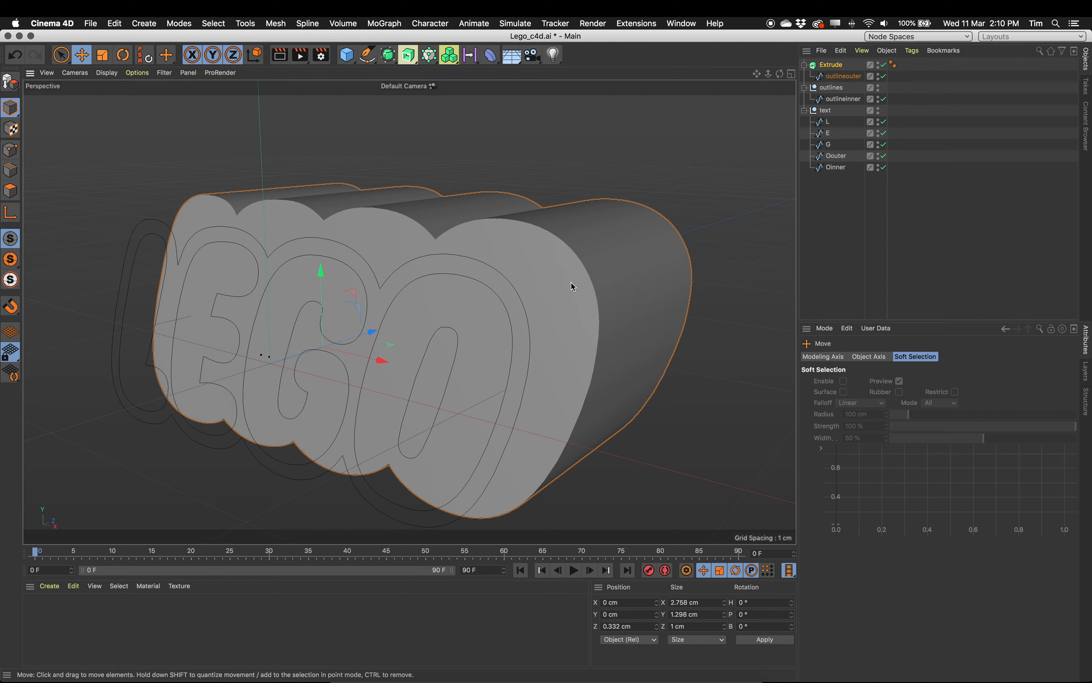
Step: Bevel both caps of the outer outline extrusion with a size of 0.02 cm
click(833, 64)
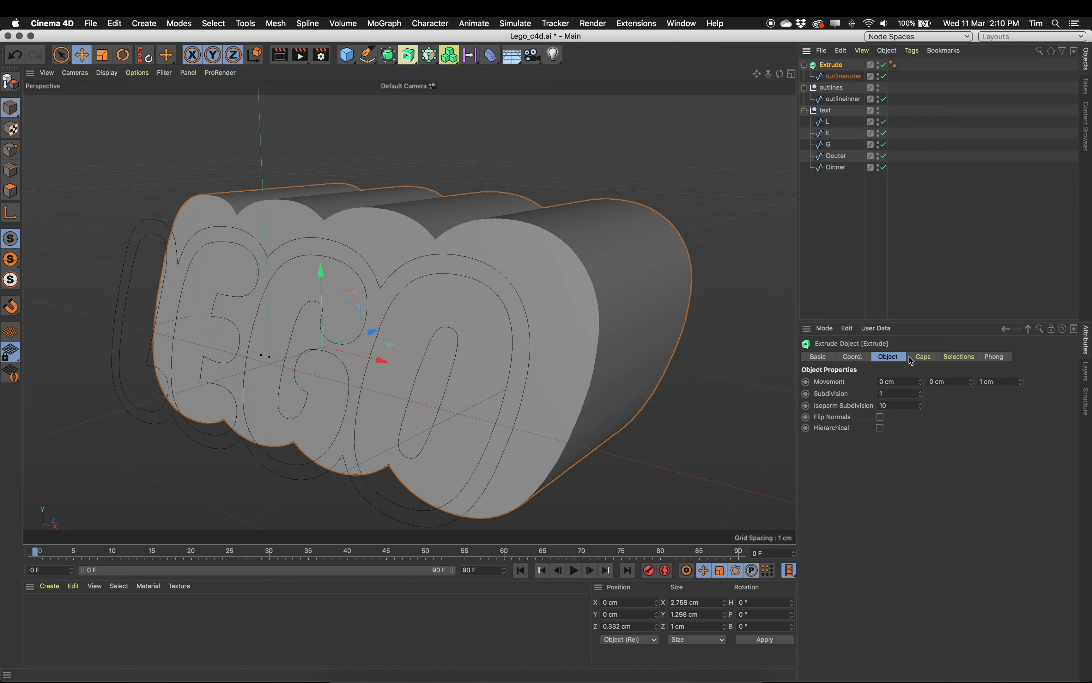
click(931, 359)
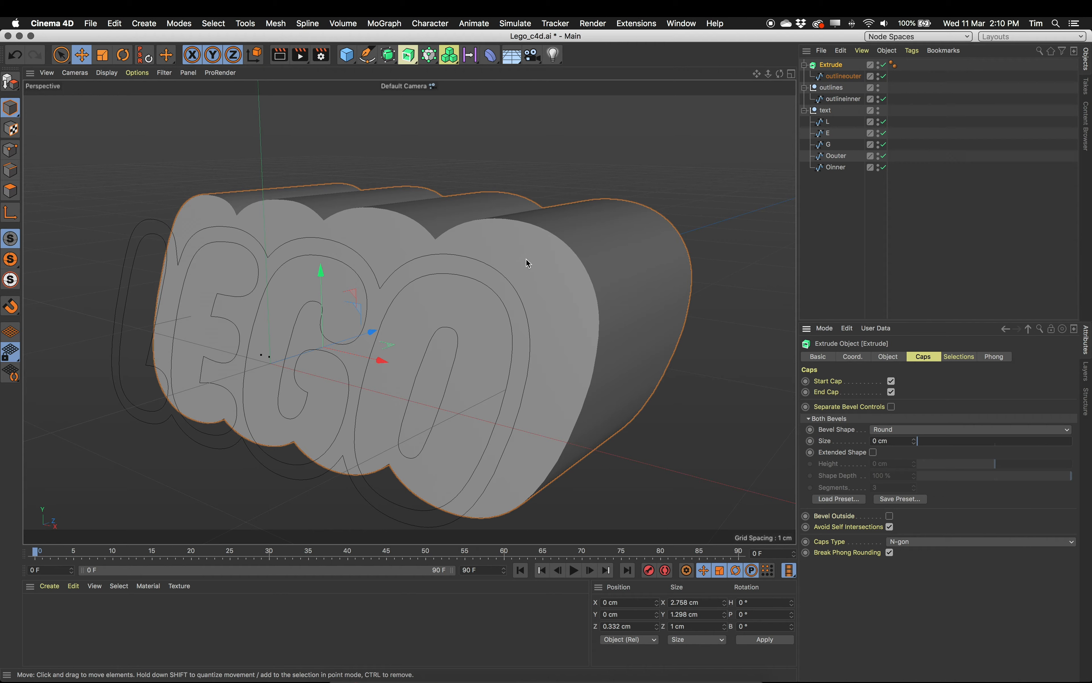
alt+drag(586, 325, 408, 292)
mouse_move(554, 284)
alt+mouse_down()
mouse_move(256, 238)
mouse_move(302, 263)
mouse_move(500, 269)
mouse_move(495, 251)
mouse_move(575, 240)
mouse_move(587, 255)
alt+mouse_up()
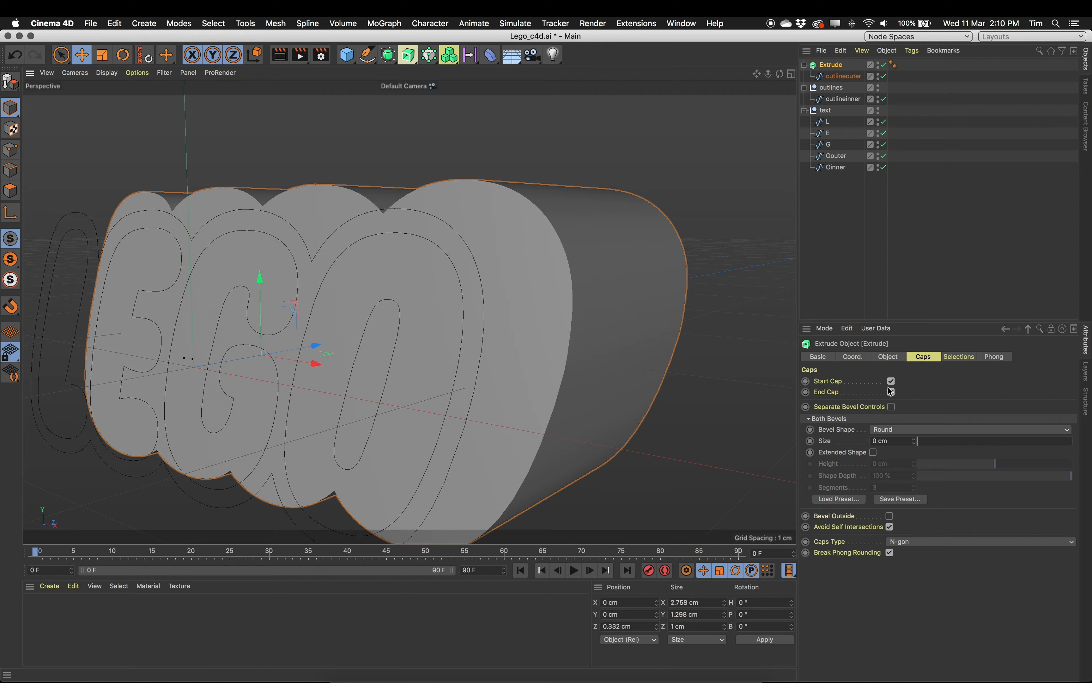
alt+drag(663, 359, 650, 284)
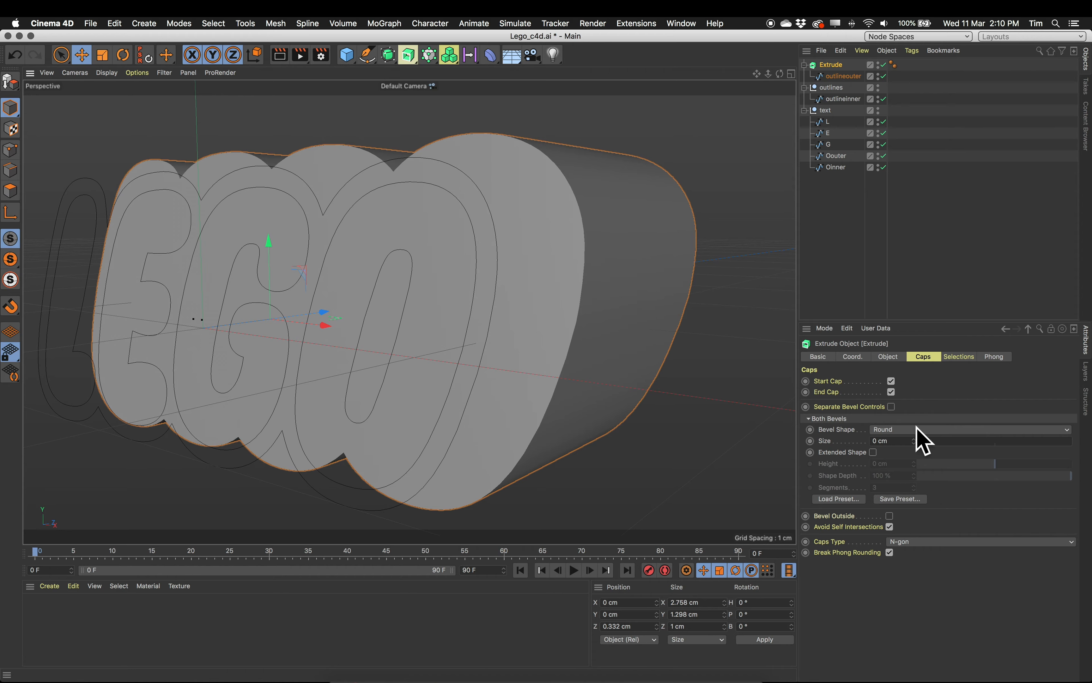
mouse_move(916, 442)
mouse_down()
mouse_move(934, 441)
mouse_move(919, 443)
mouse_up()
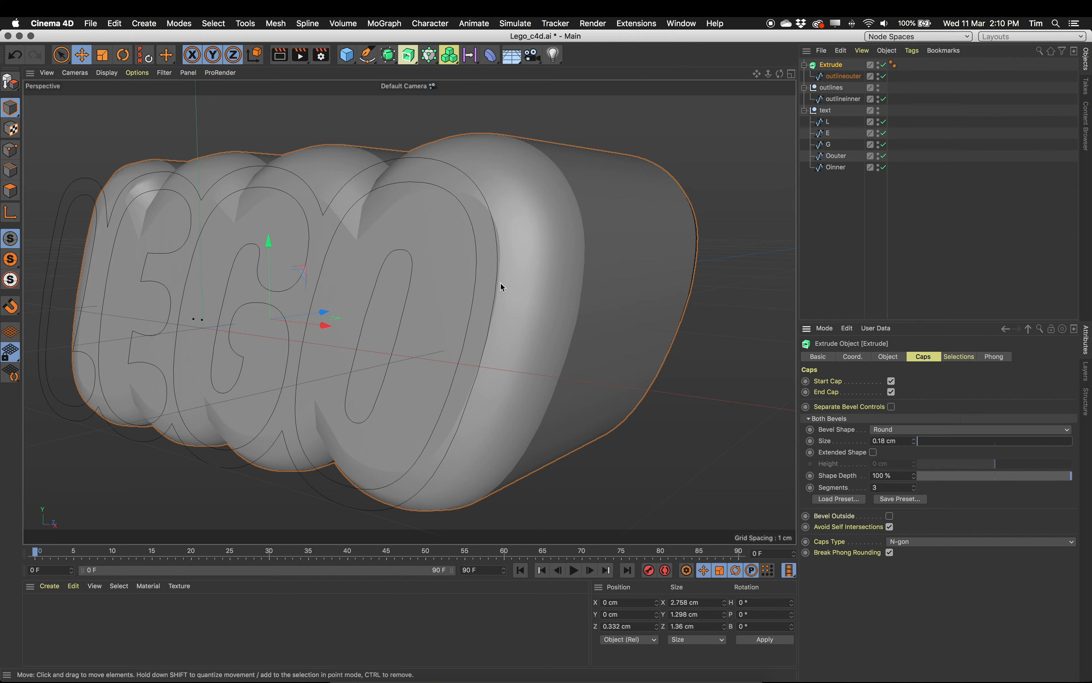
mouse_move(916, 440)
mouse_down()
mouse_move(931, 441)
mouse_move(919, 447)
mouse_up()
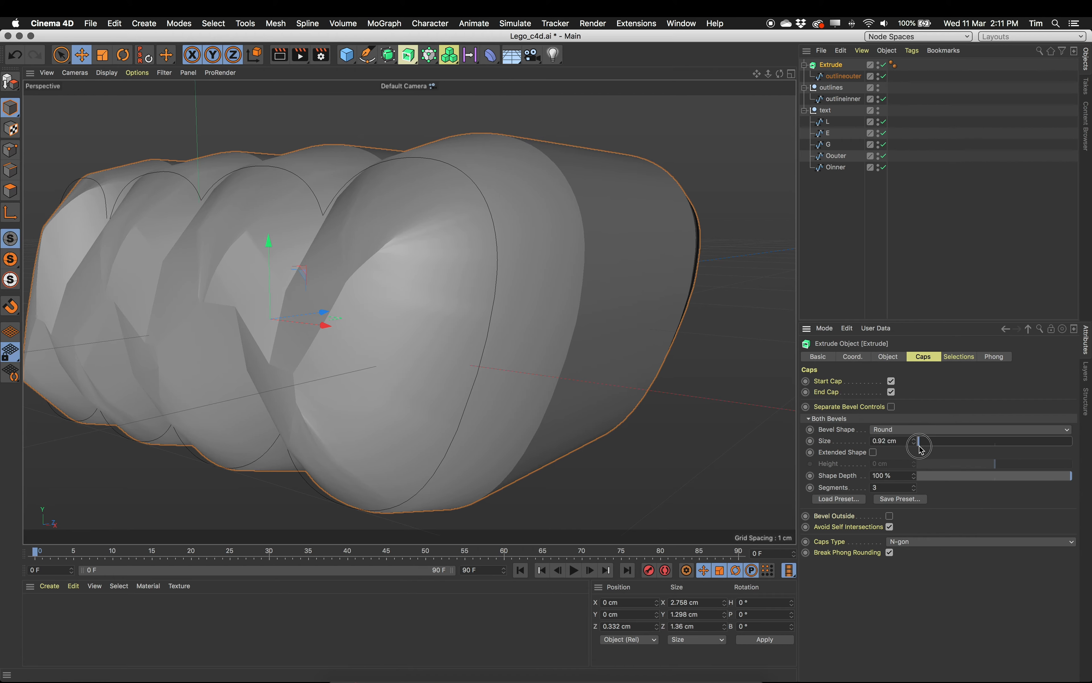
double_click(887, 444)
text(.02)
key(Return)
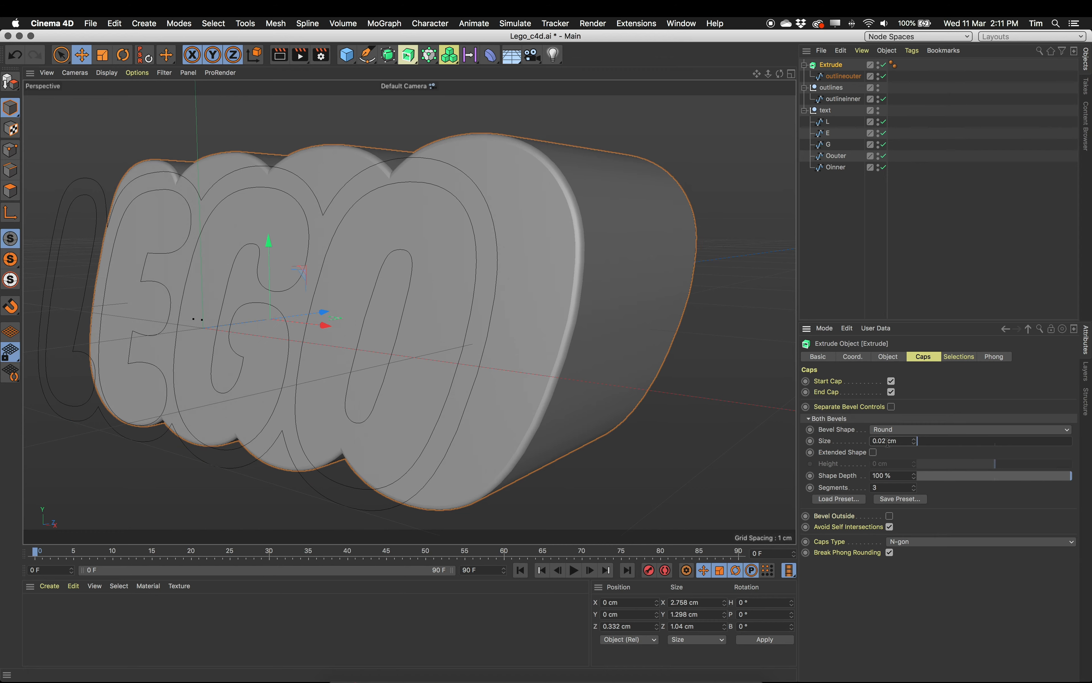
Step: Keep the Round bevel shape on the outer outline extrusion and try it with 1 segment
scroll(587, 316, up, 5)
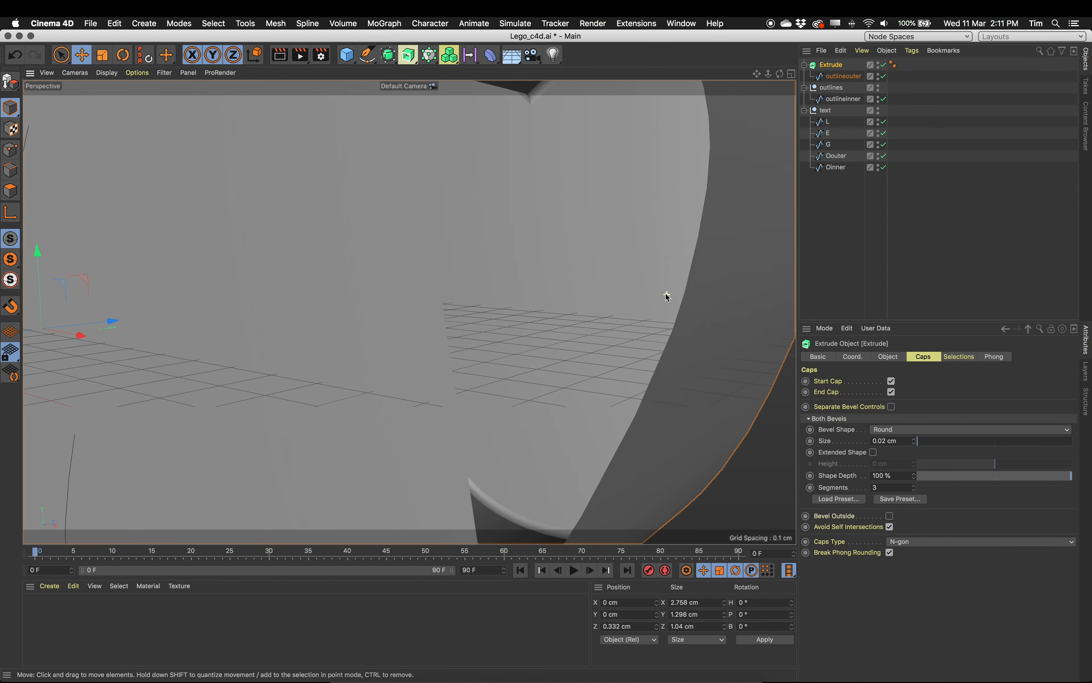
scroll(650, 296, down, 3)
alt+drag(659, 271, 634, 279)
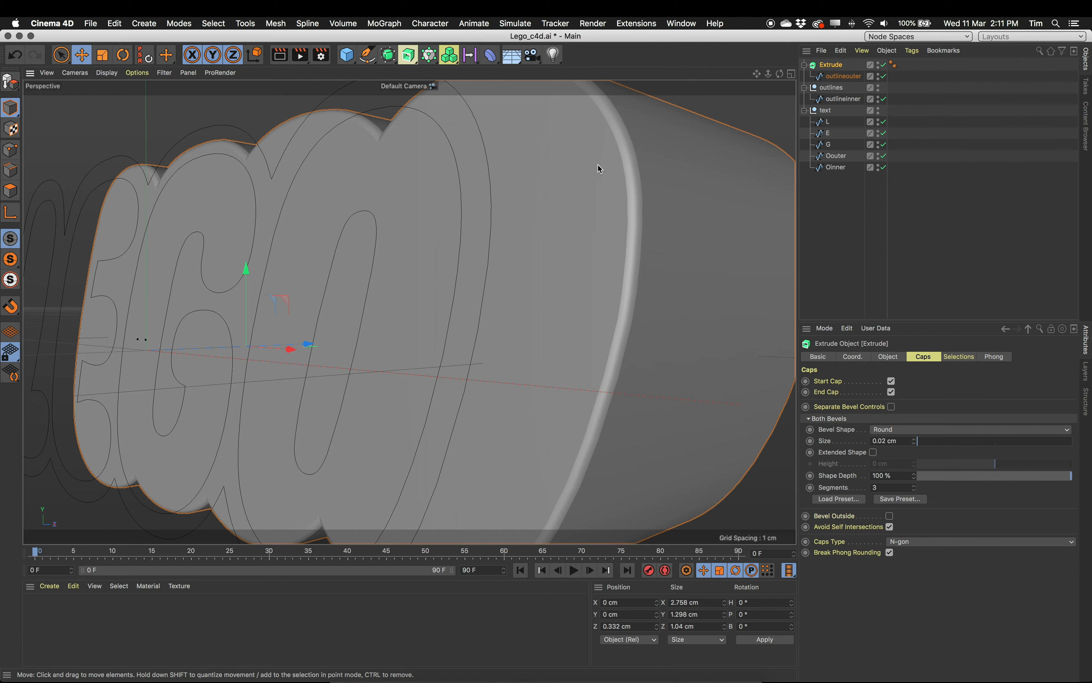
click(915, 432)
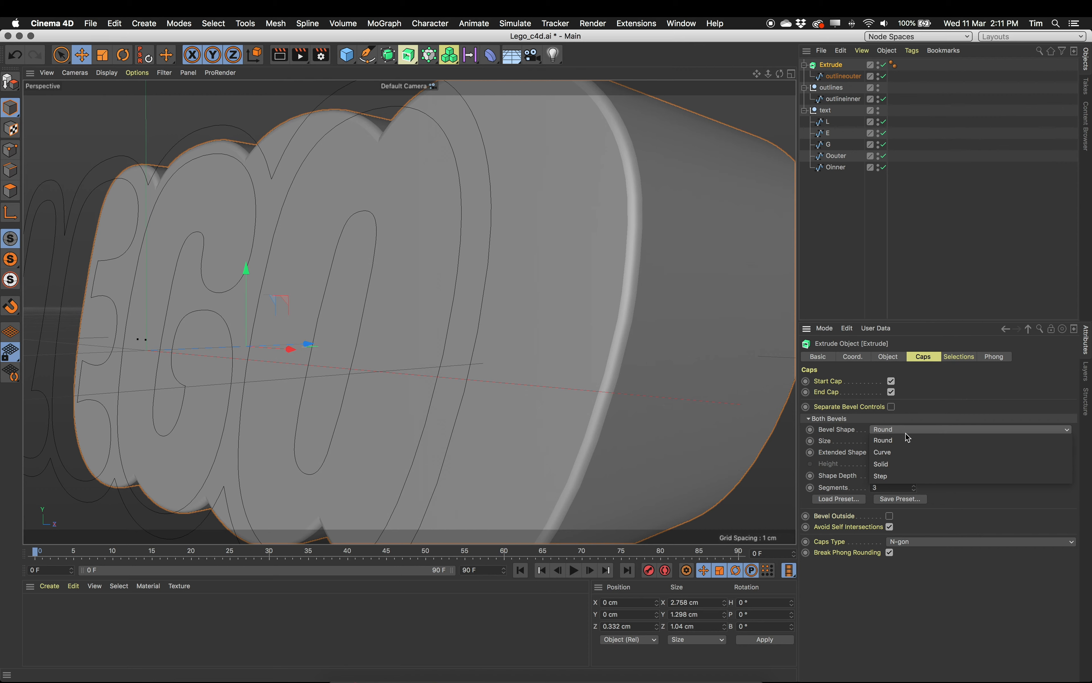
click(910, 440)
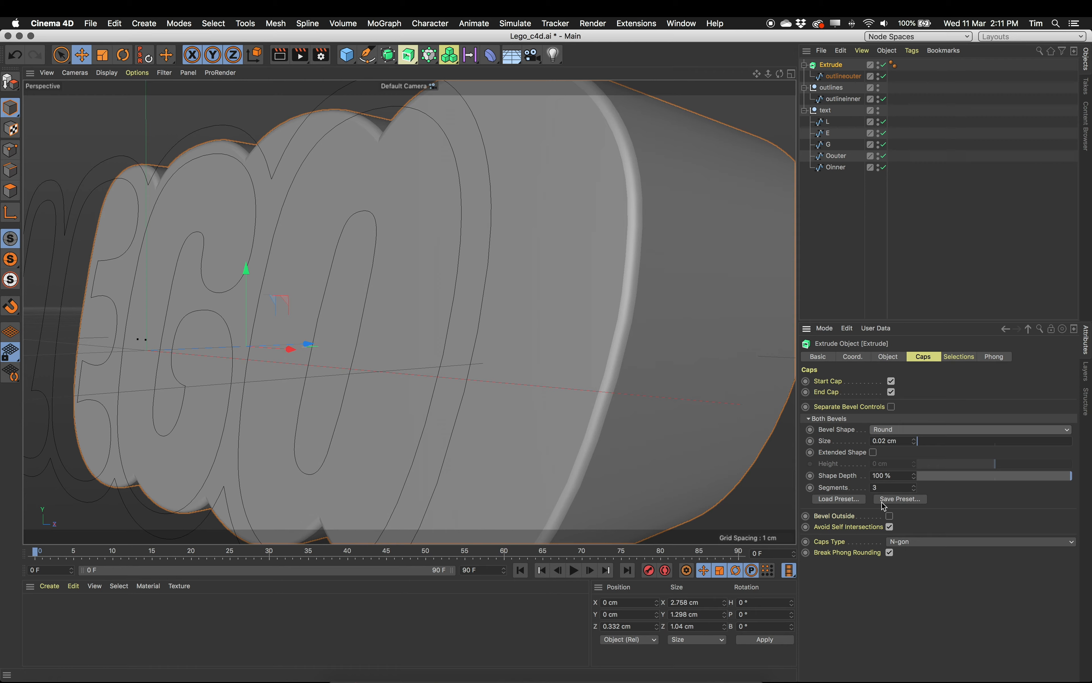
click(912, 492)
click(912, 492)
alt+drag(644, 317, 637, 377)
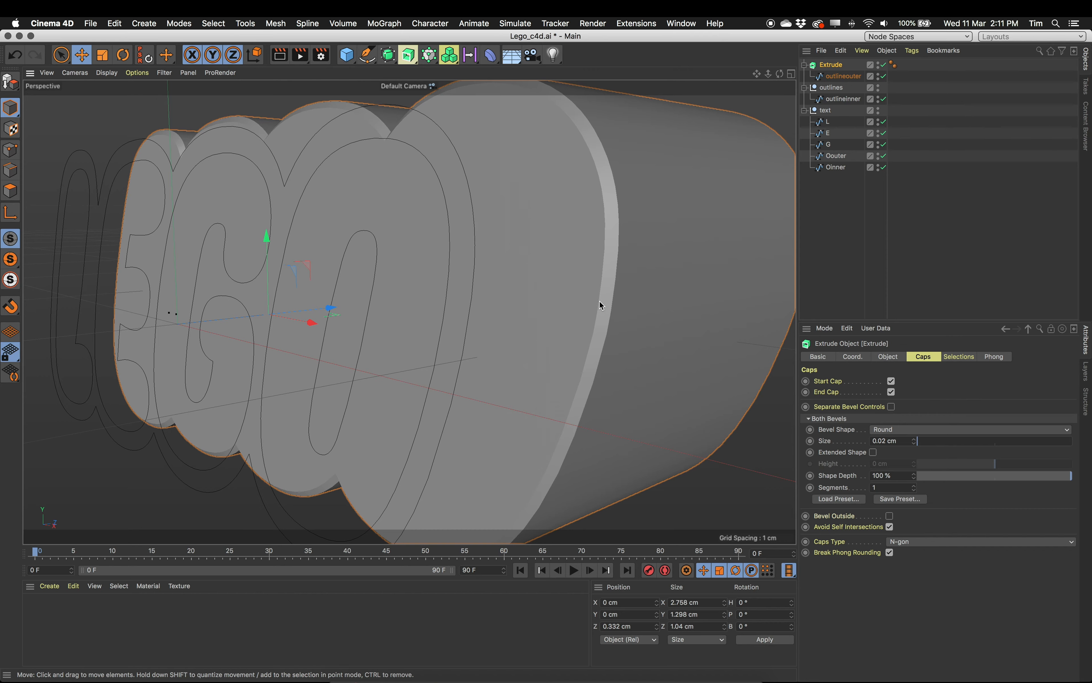
scroll(603, 298, up, 3)
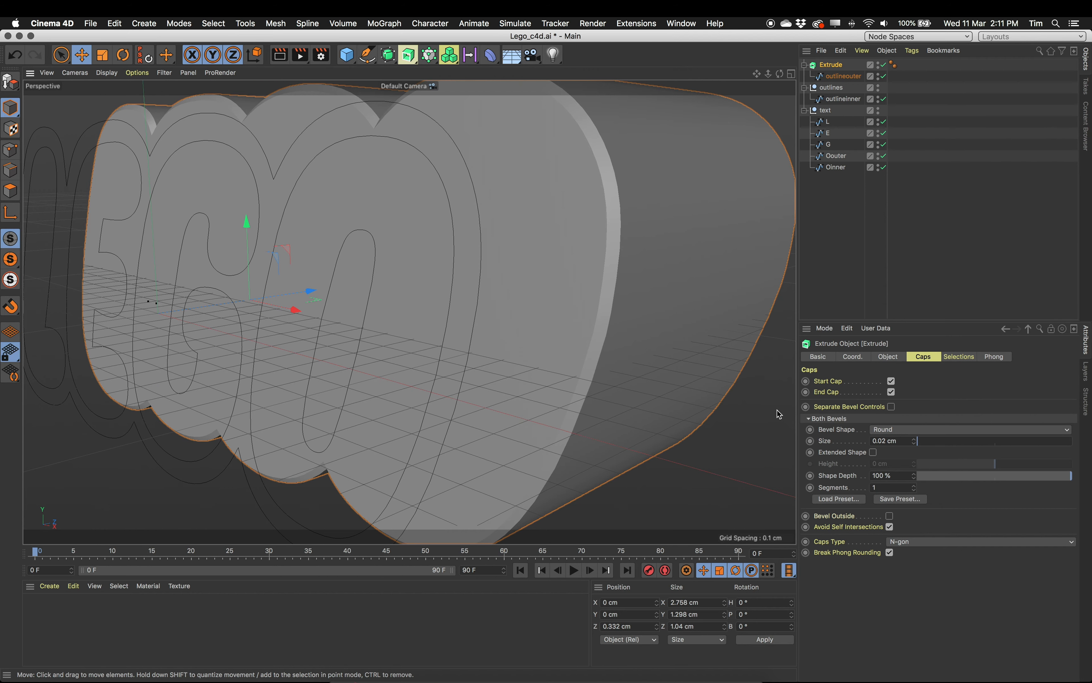
Step: Smooth the outer outline extrusion's round bevel by setting its segments to 5
click(915, 491)
click(916, 491)
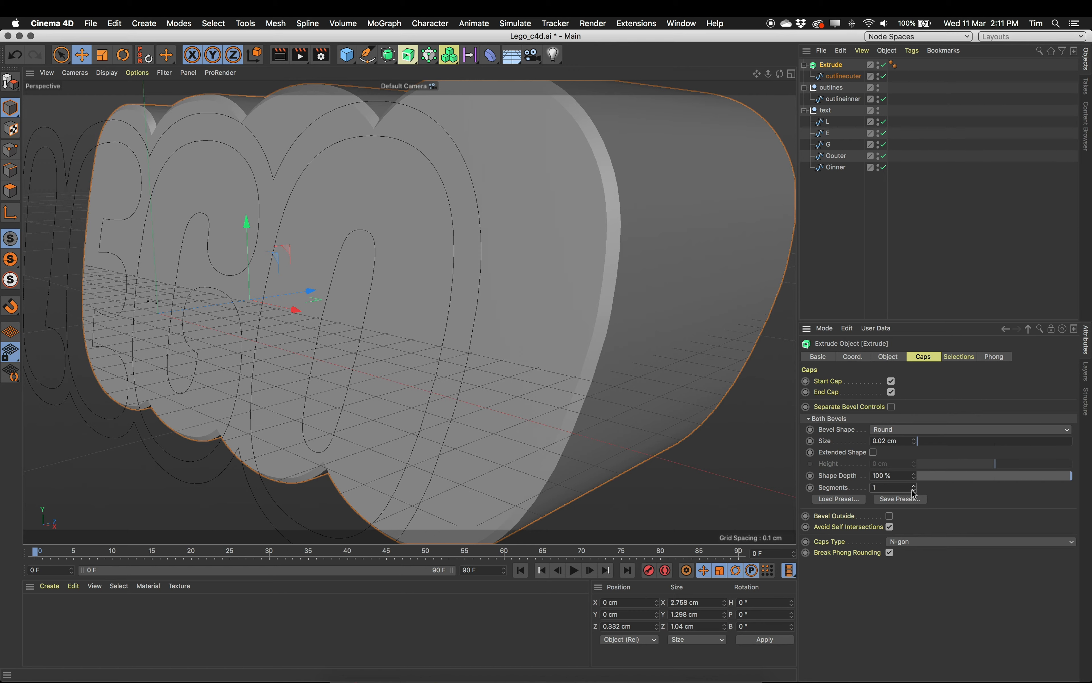
click(914, 487)
click(914, 487)
click(915, 487)
click(914, 487)
alt+drag(667, 361, 632, 289)
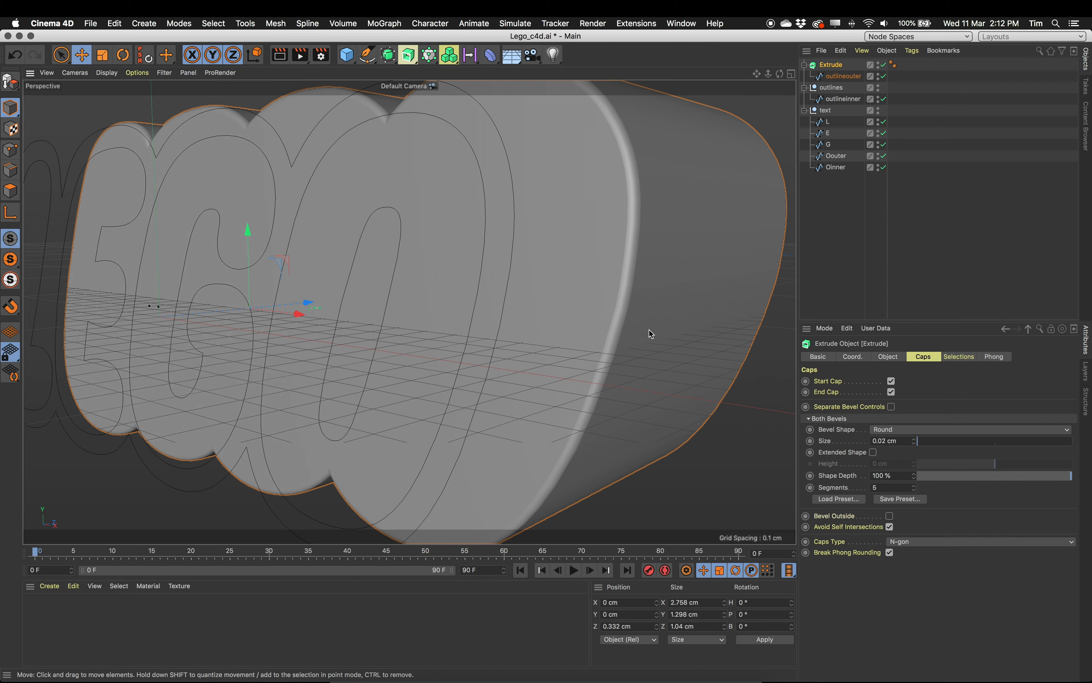
Step: Try the Step bevel shape on the outer outline extrusion's caps
click(913, 433)
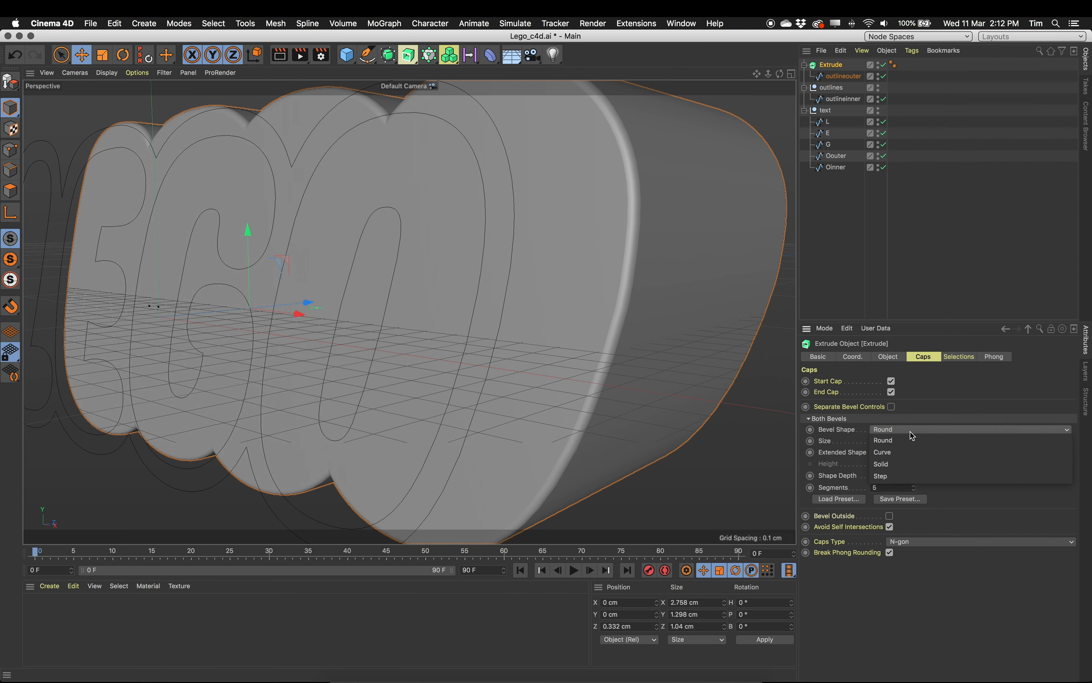
click(909, 471)
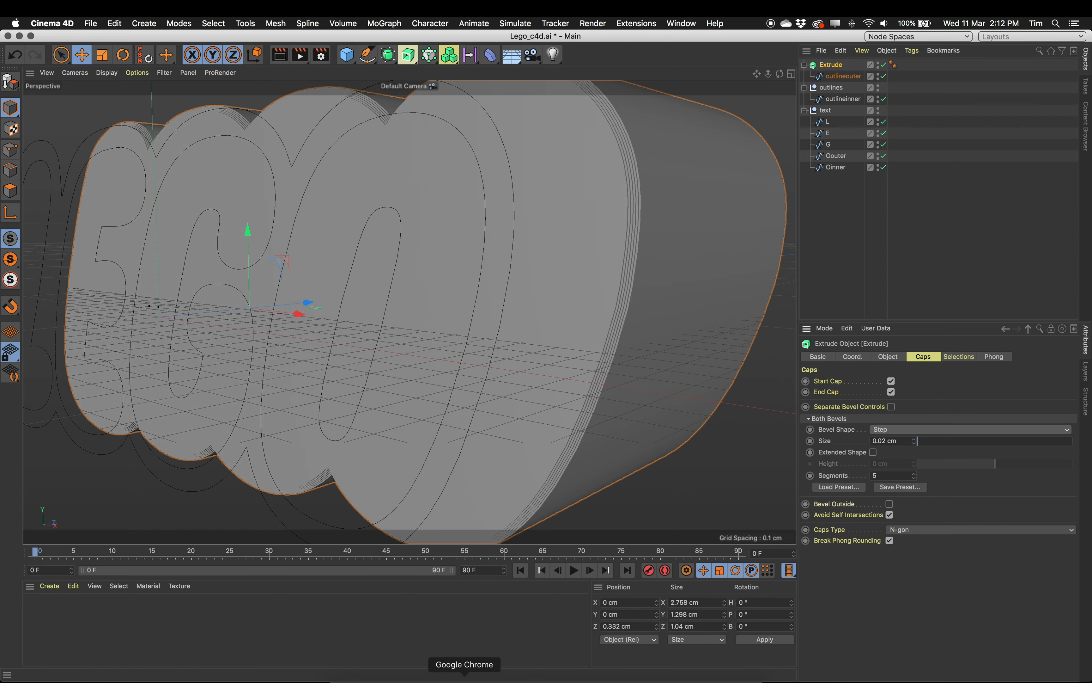
Step: Switch to Chrome, compare the flat, rounded and step bevels in BevelledCaps.gif, and return to Cinema 4D
click(451, 675)
click(999, 52)
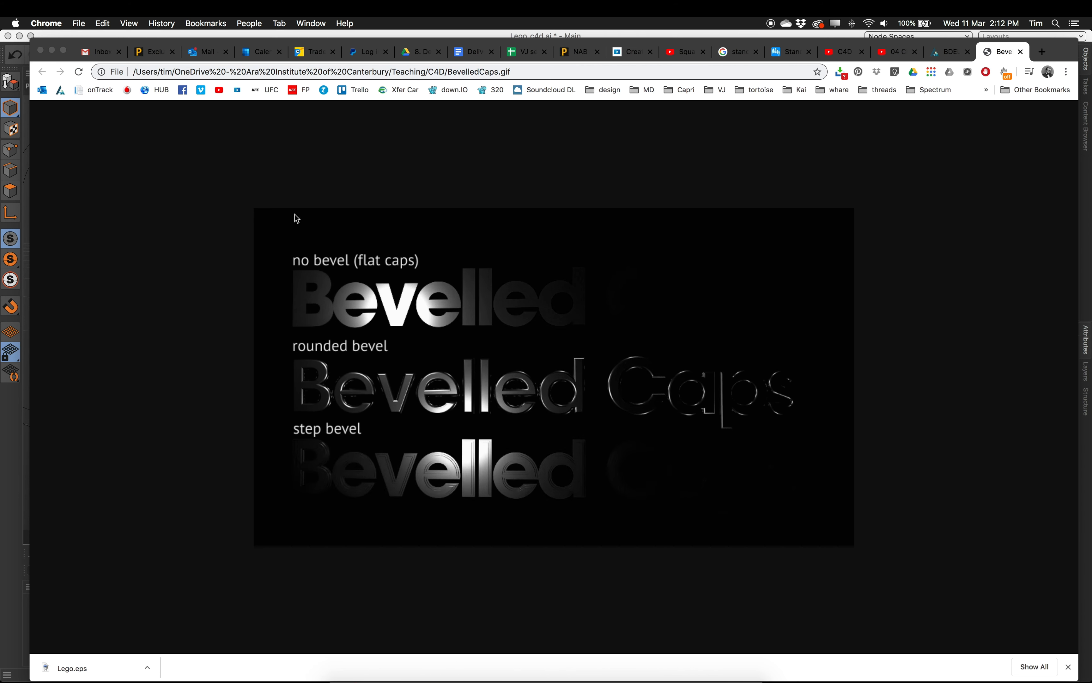
click(587, 677)
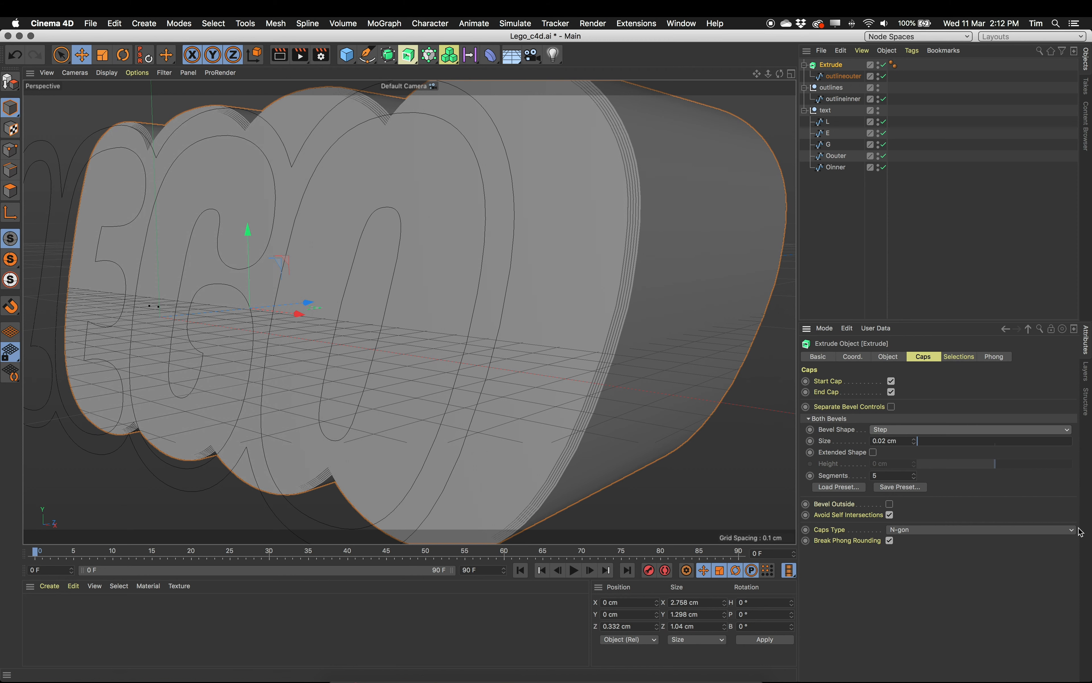
Step: Set the outer outline extrusion's bevel shape back to Round
click(926, 440)
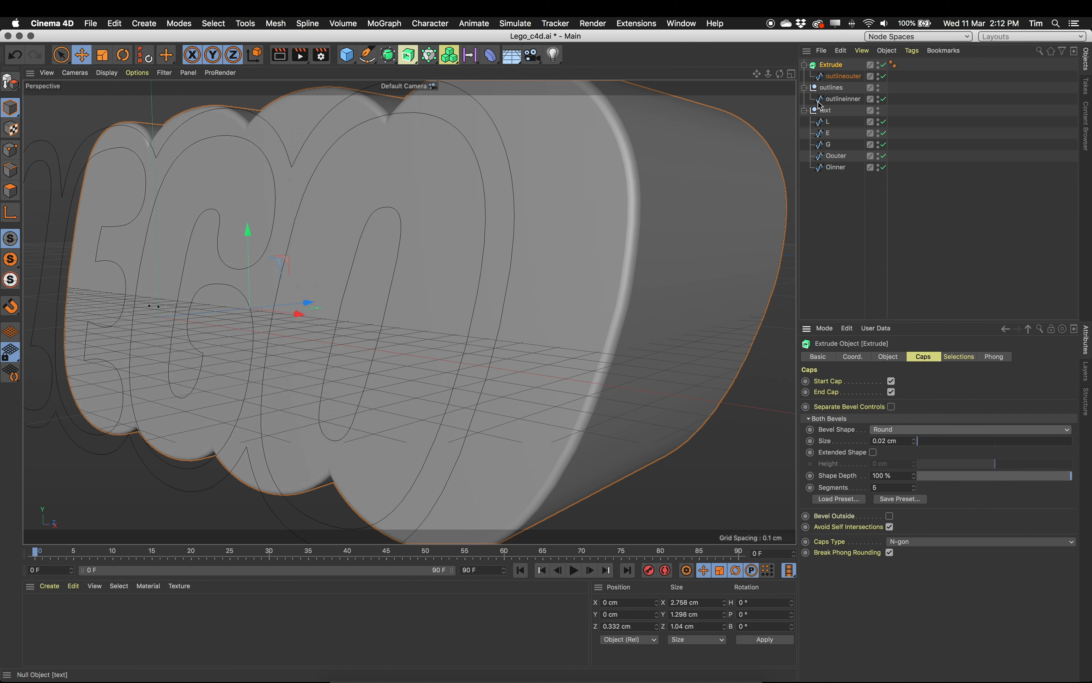
alt+right_drag(538, 240, 508, 240)
Step: Create a second Extrude generator and place the outlineinner spline under it
click(144, 19)
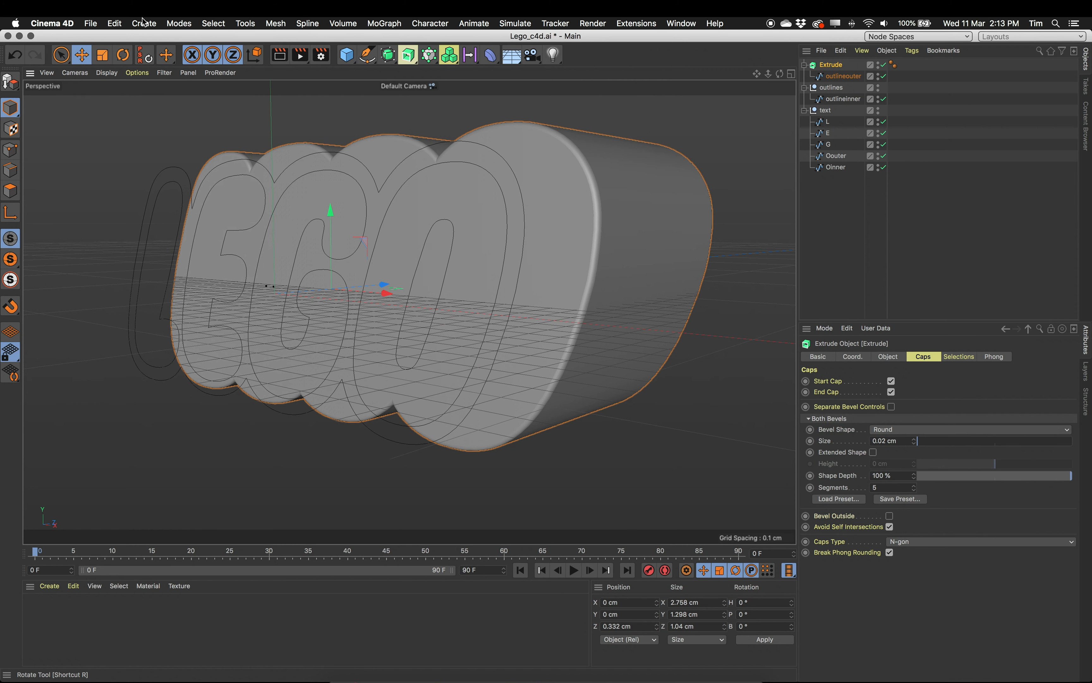
mouse_move(160, 98)
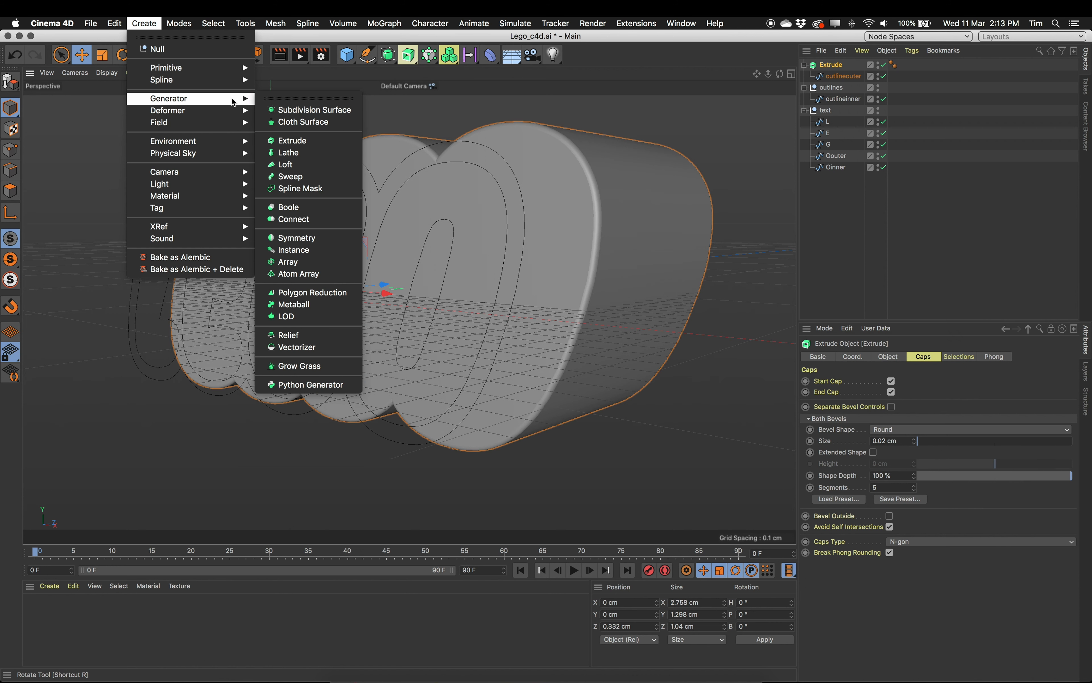
click(302, 141)
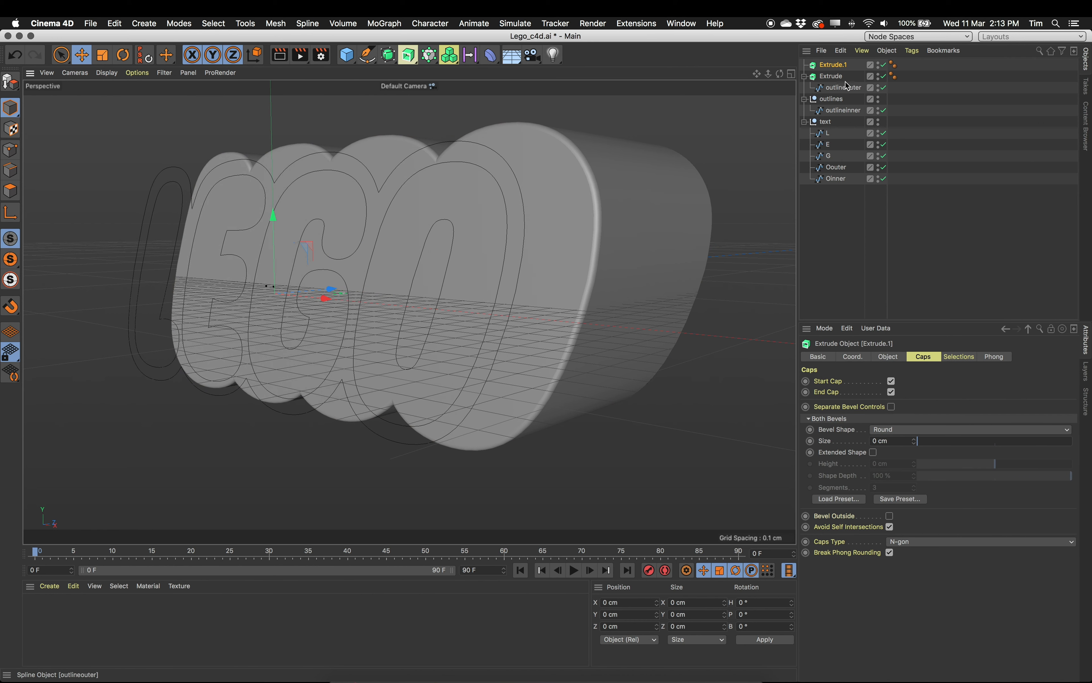
drag(840, 111, 836, 66)
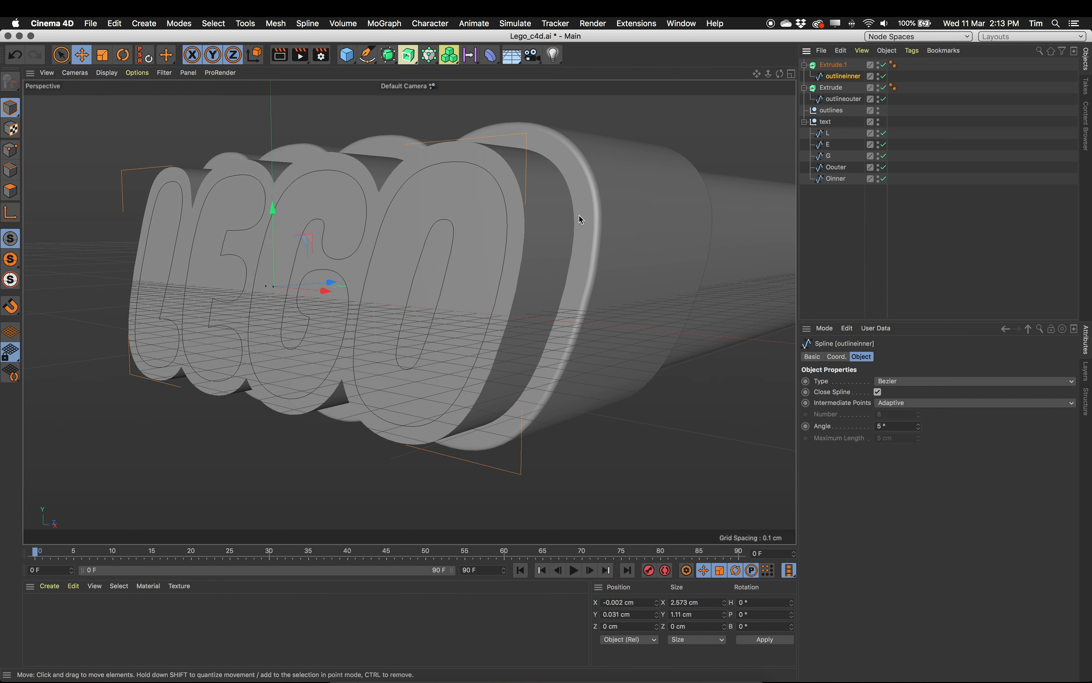
Step: Match the inner outline extrusion's depth to the outer one by setting its Z movement to 1 cm
click(837, 80)
click(834, 87)
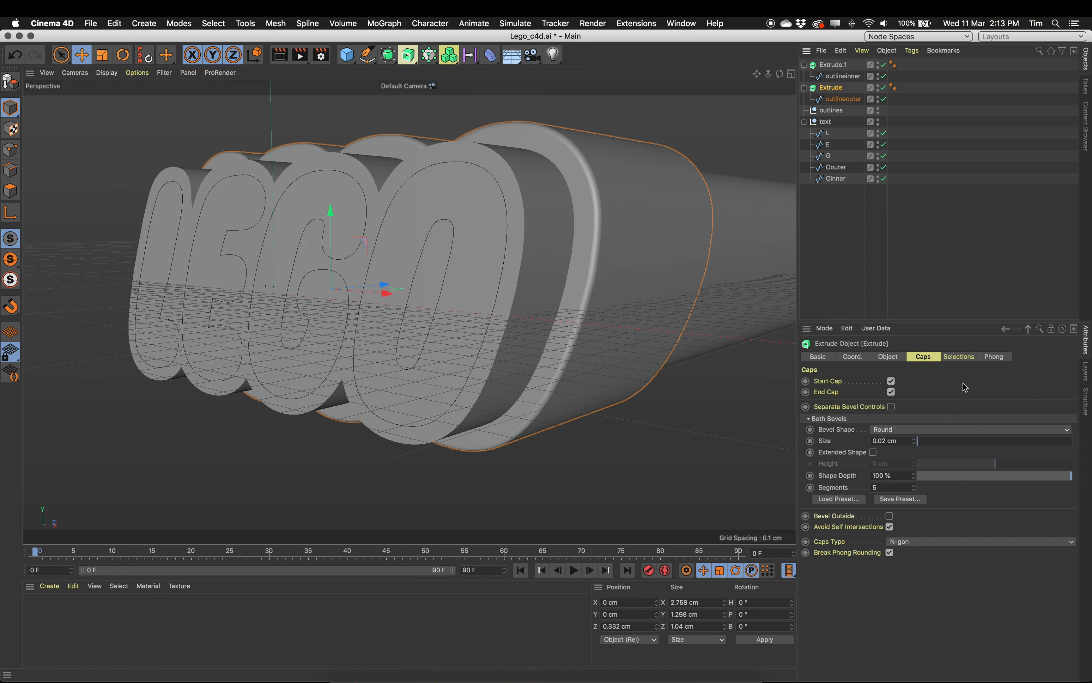
click(890, 357)
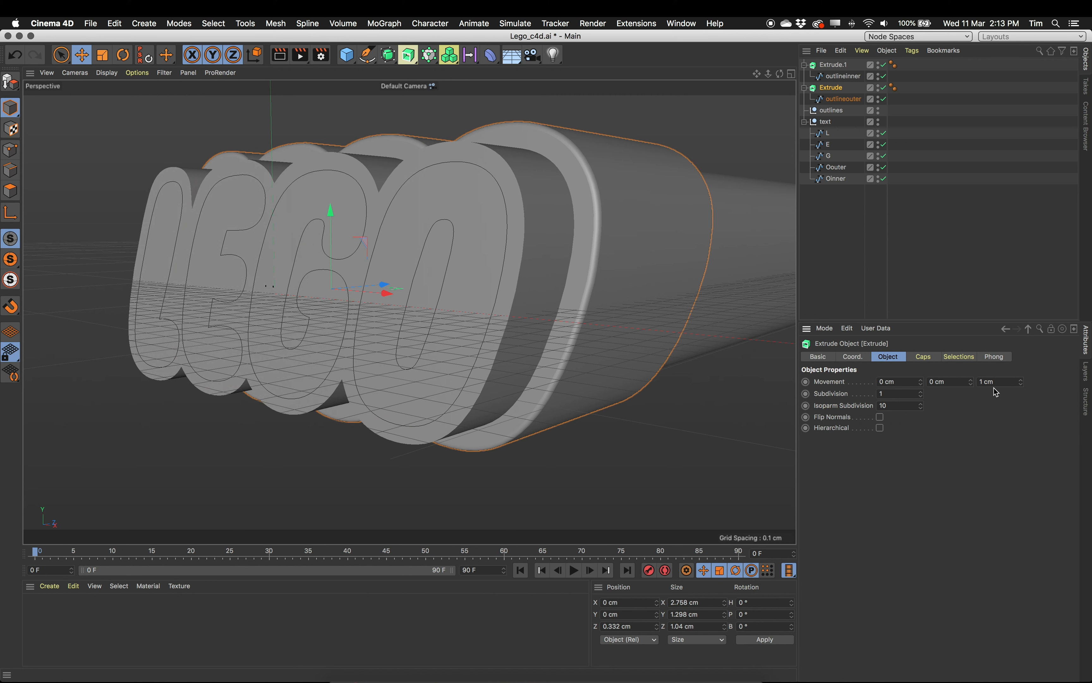
click(834, 65)
double_click(997, 381)
text(1)
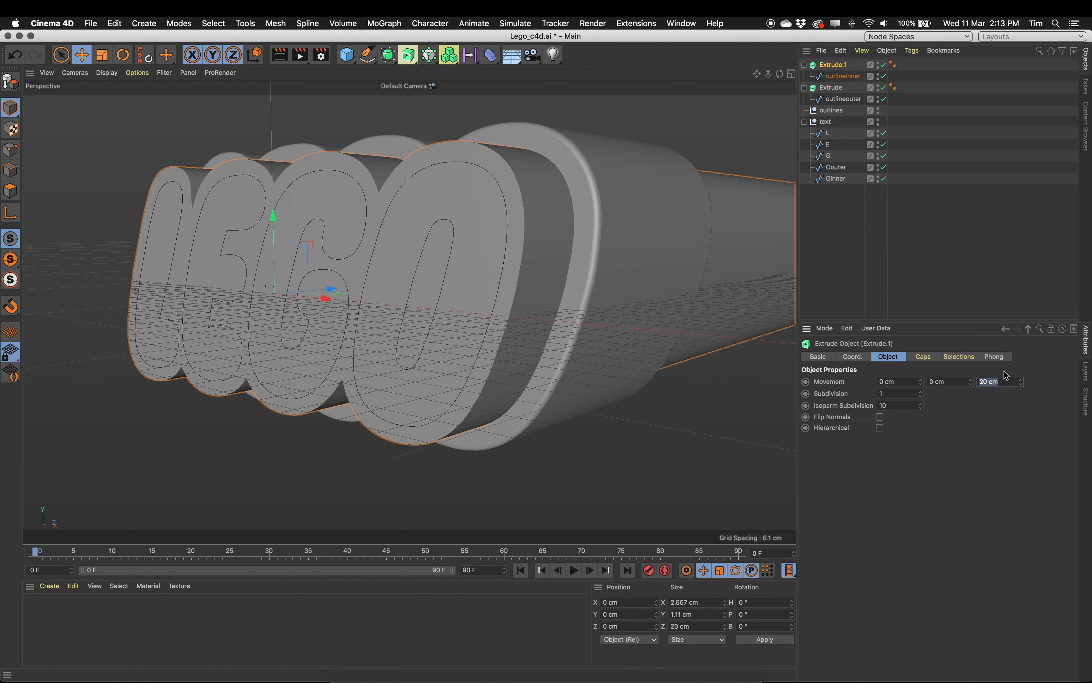
key(Return)
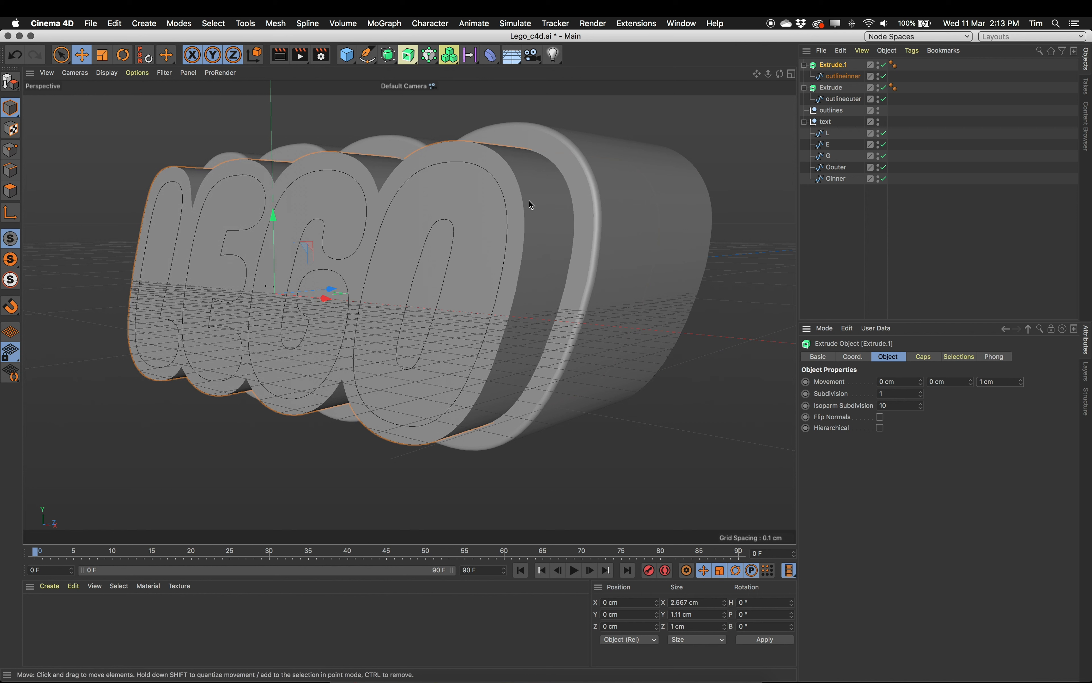
Step: Match the outer extrusion's bevel size on the inner outline extrusion's caps by setting it to 0.02 cm
click(833, 87)
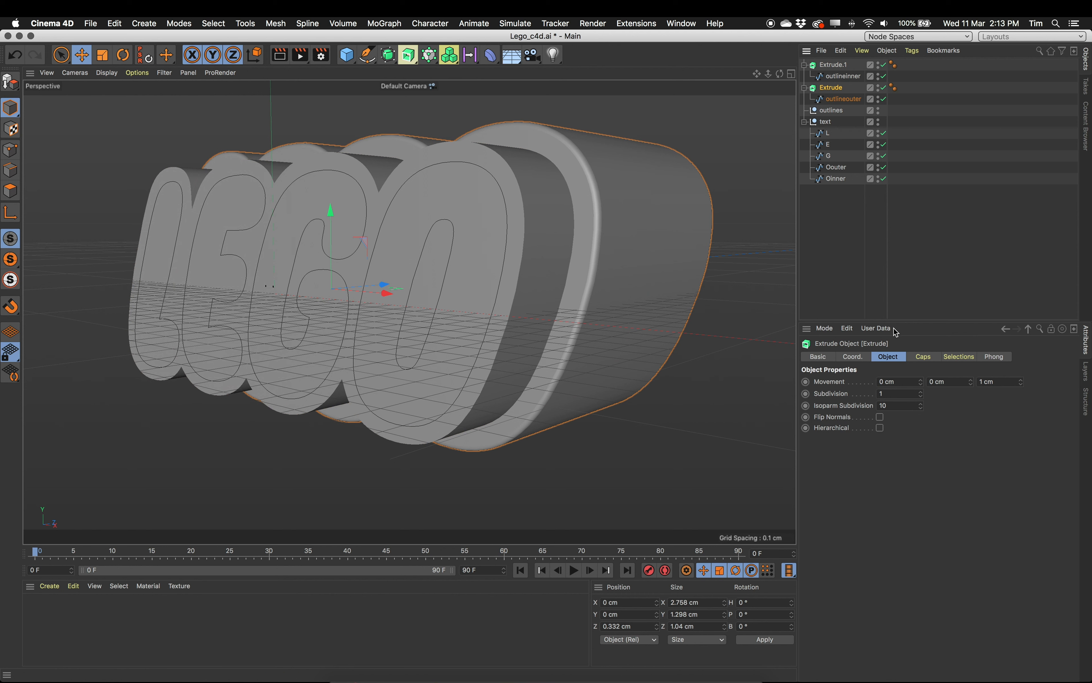
click(923, 357)
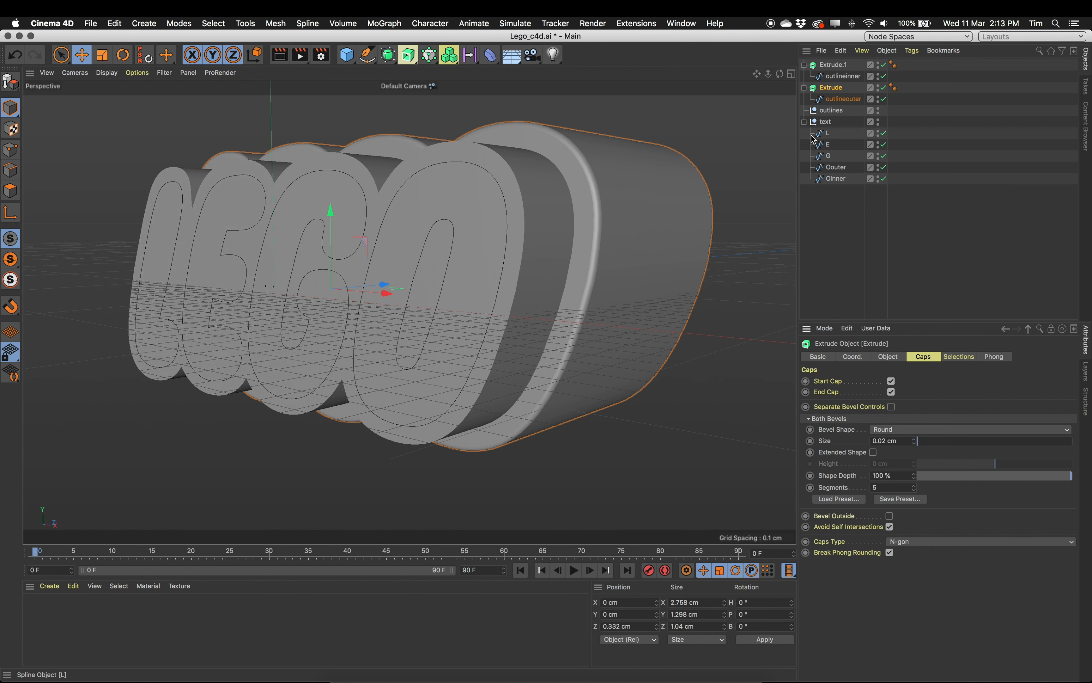
click(835, 65)
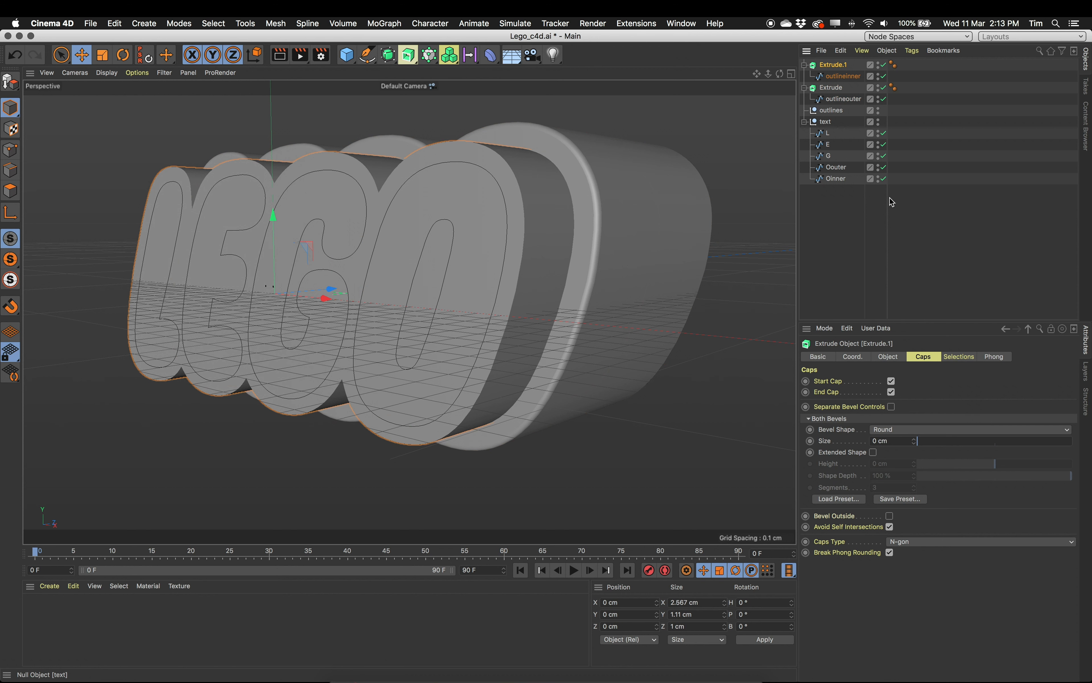
click(886, 441)
text(0.02)
key(Return)
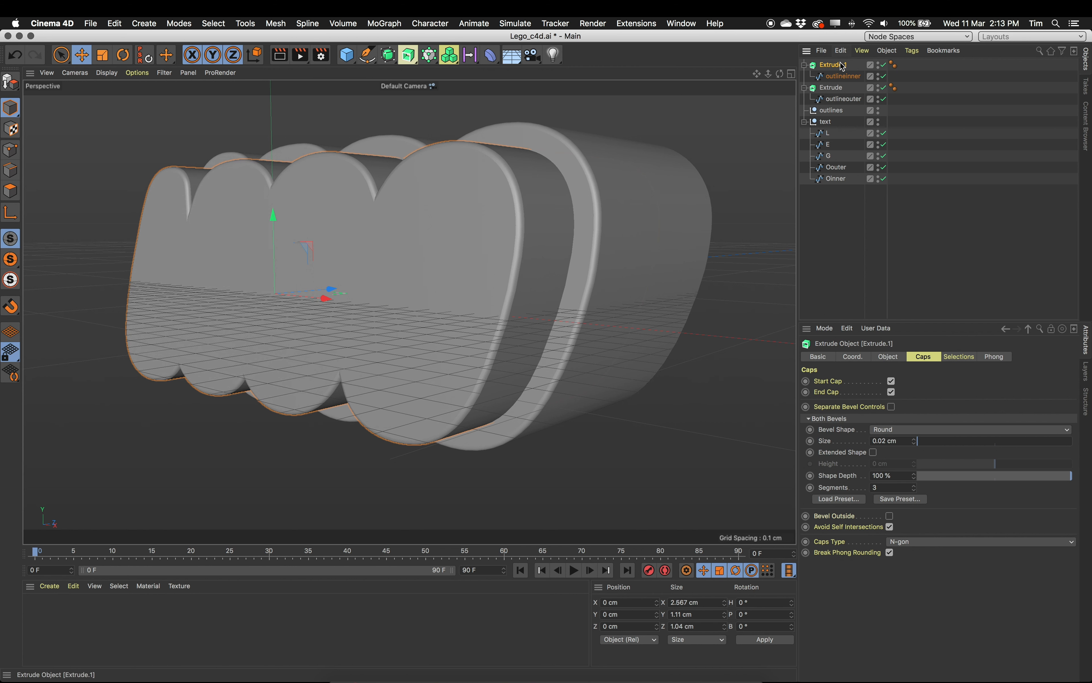
Step: Move the inner outline extrusion back along Z to about 0.258 cm, leaving it slightly proud of the outer outline
mouse_move(374, 251)
alt+mouse_down()
mouse_move(368, 268)
mouse_move(324, 270)
mouse_move(366, 262)
alt+mouse_up()
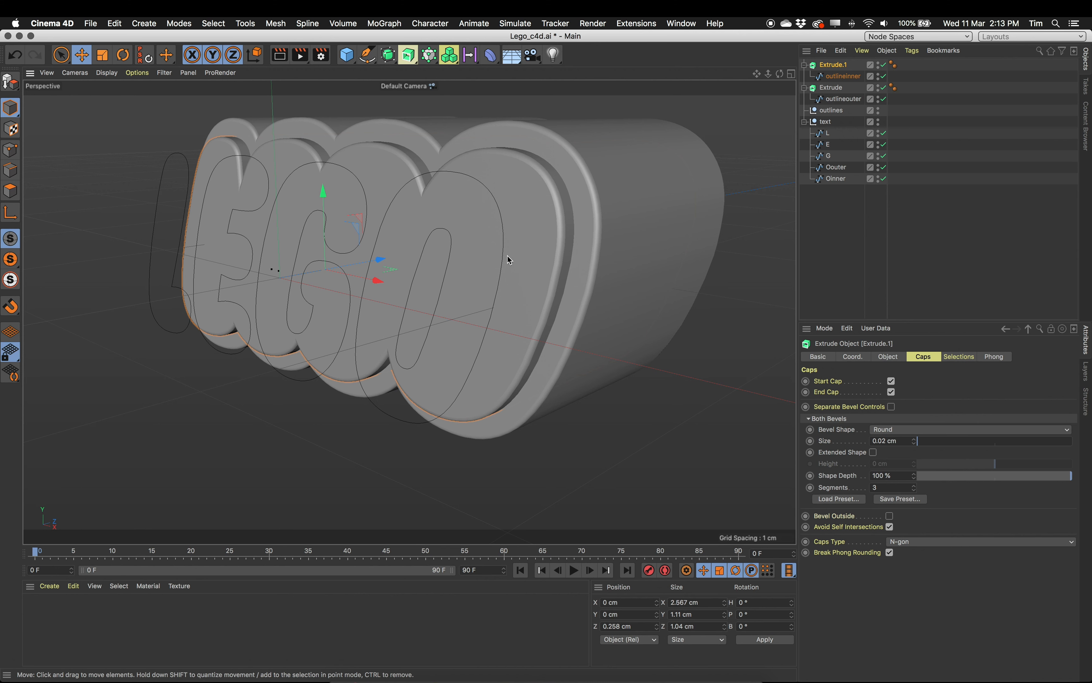
alt+drag(499, 281, 517, 236)
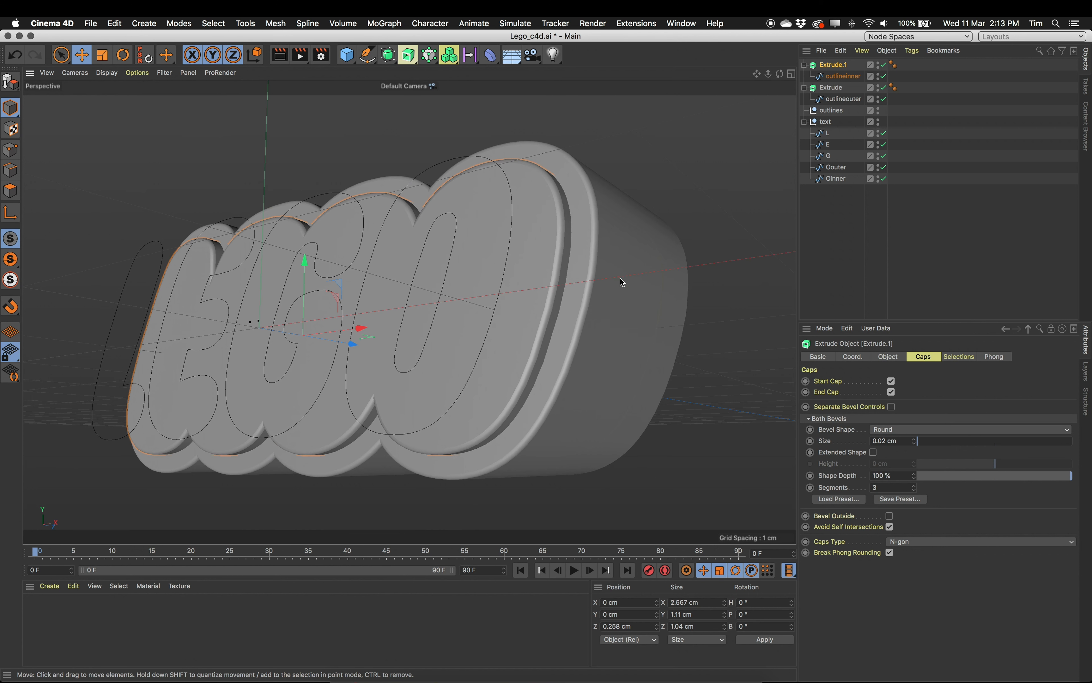
alt+drag(631, 281, 597, 248)
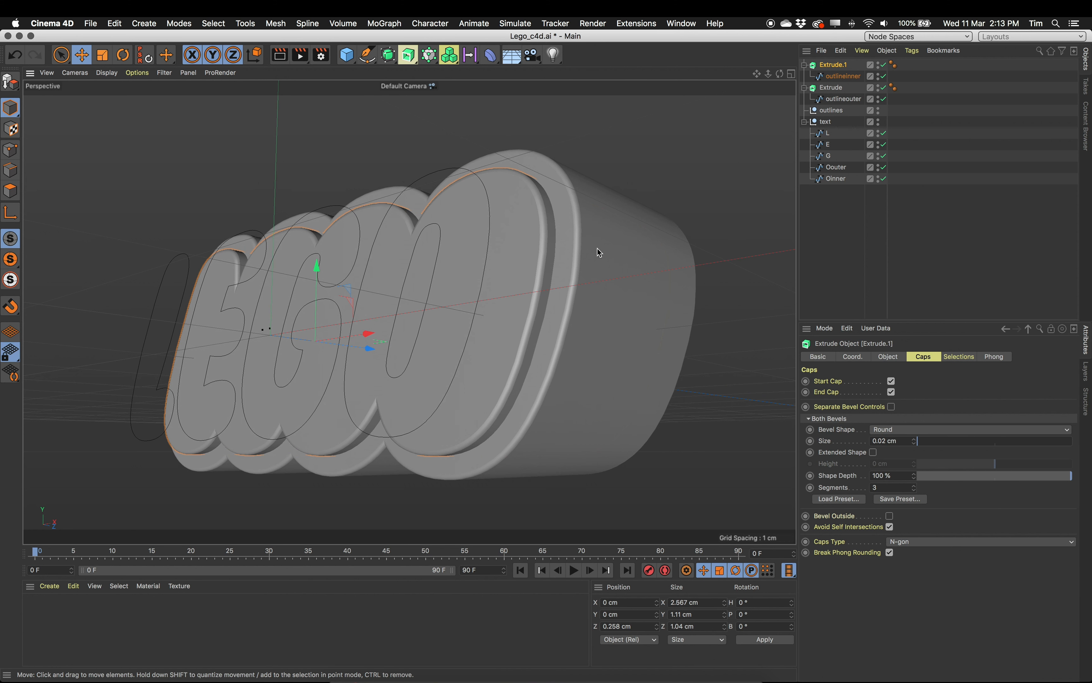